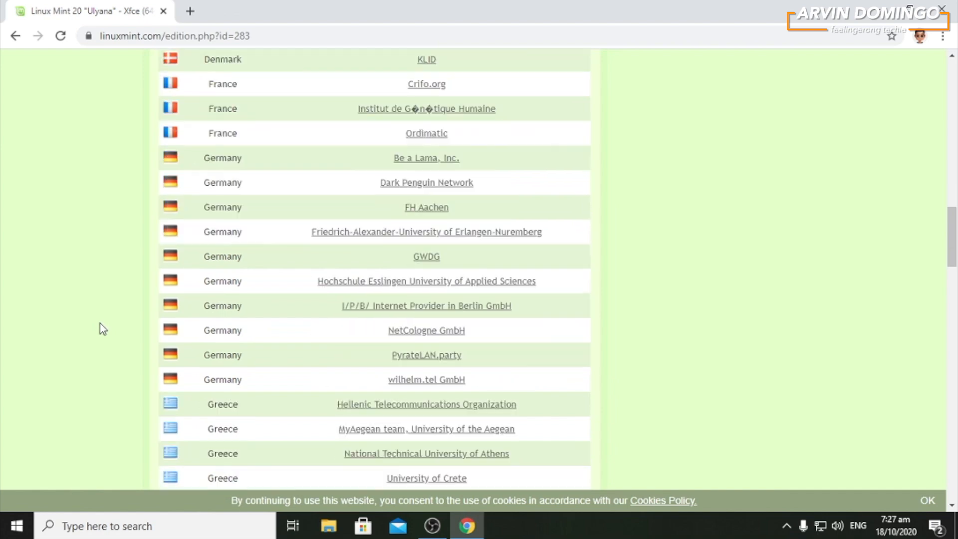
# - Download the Linux Mint 20 Xfce 64-bit ISO from the KoDDoS mirror in Hong Kong
pyautogui.scroll(-8, 102, 329)
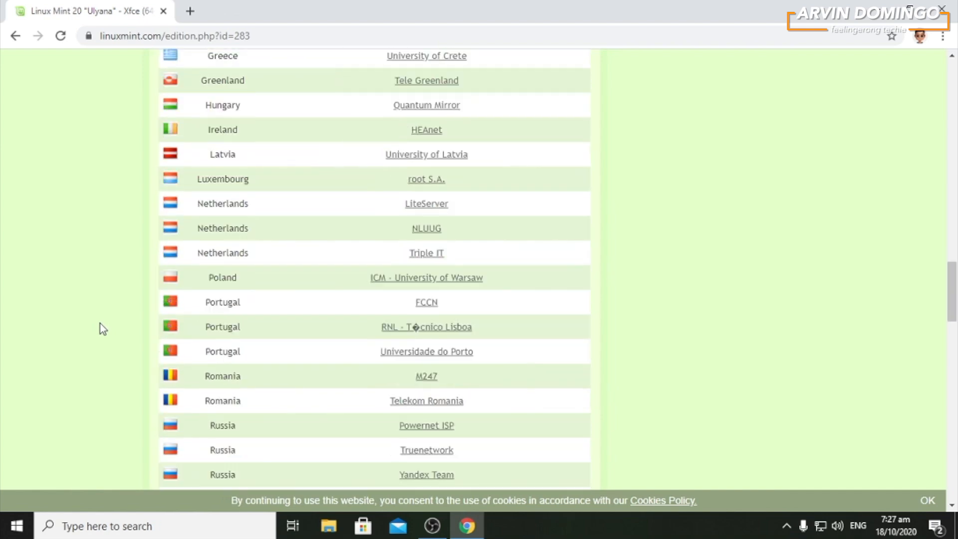
pyautogui.scroll(-7, 103, 329)
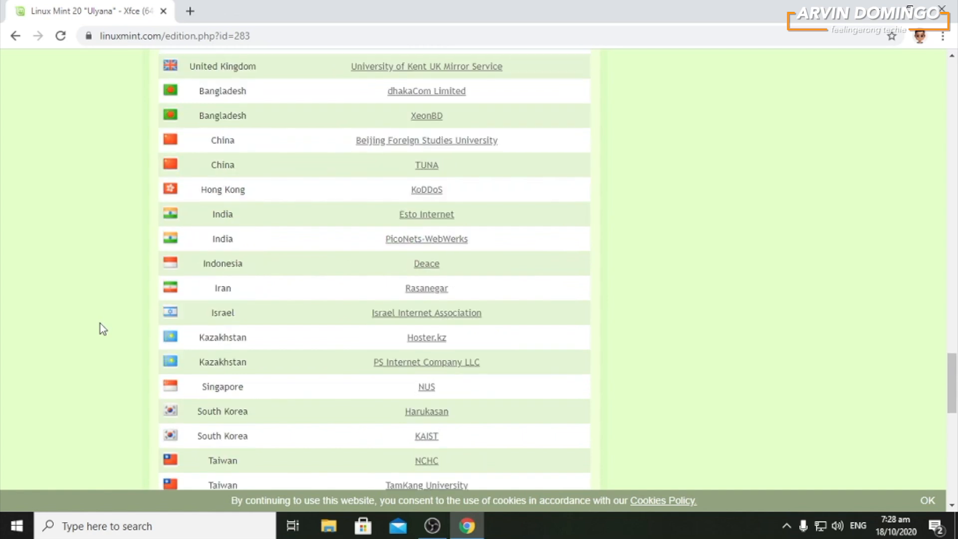
pyautogui.scroll(-2, 102, 330)
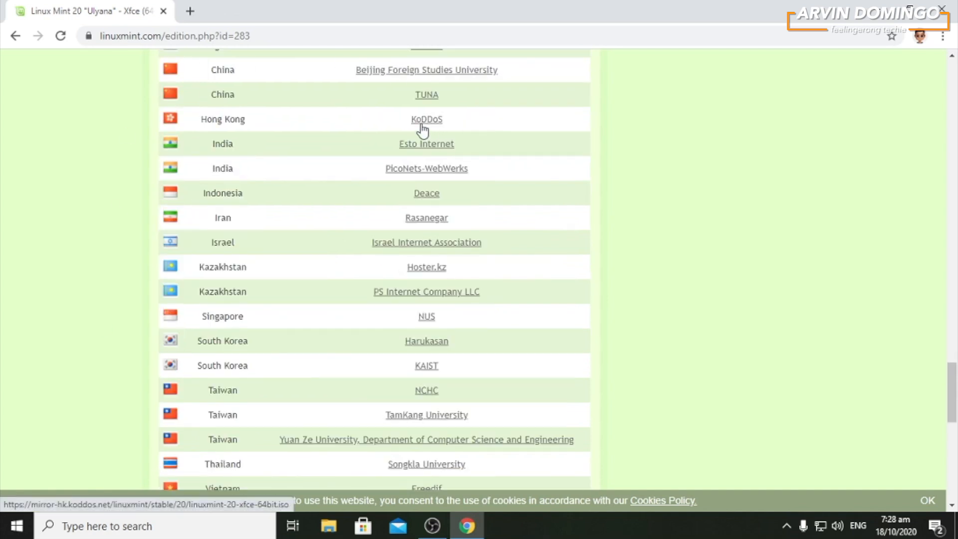
pyautogui.scroll(1, 456, 123)
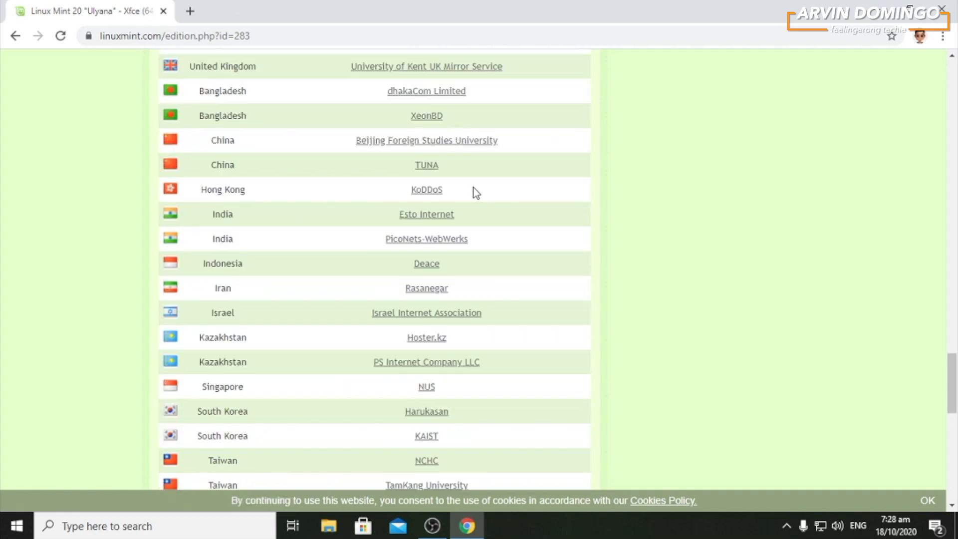
pyautogui.click(437, 194)
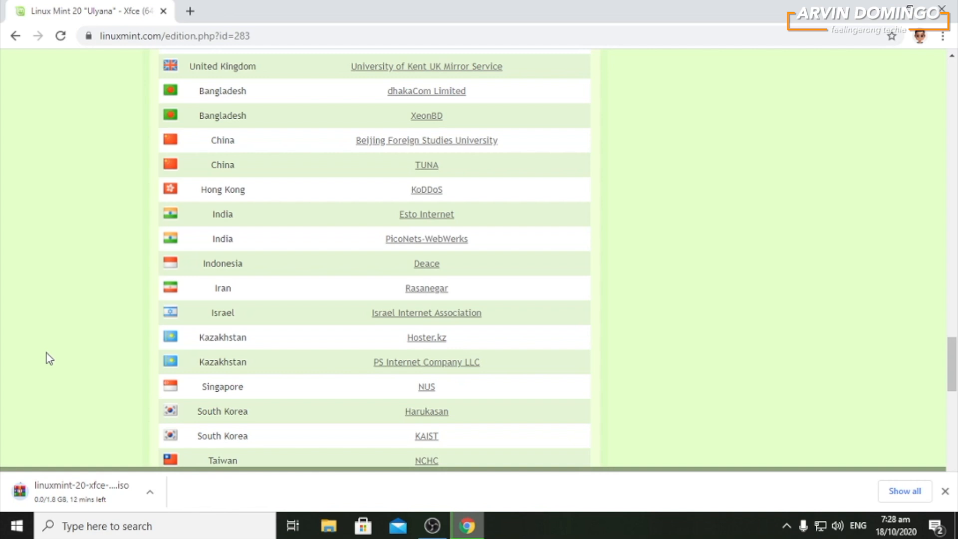
# - Search Google for balenaetcher in a new browser tab and open the official balena.io Etcher page
pyautogui.click(189, 11)
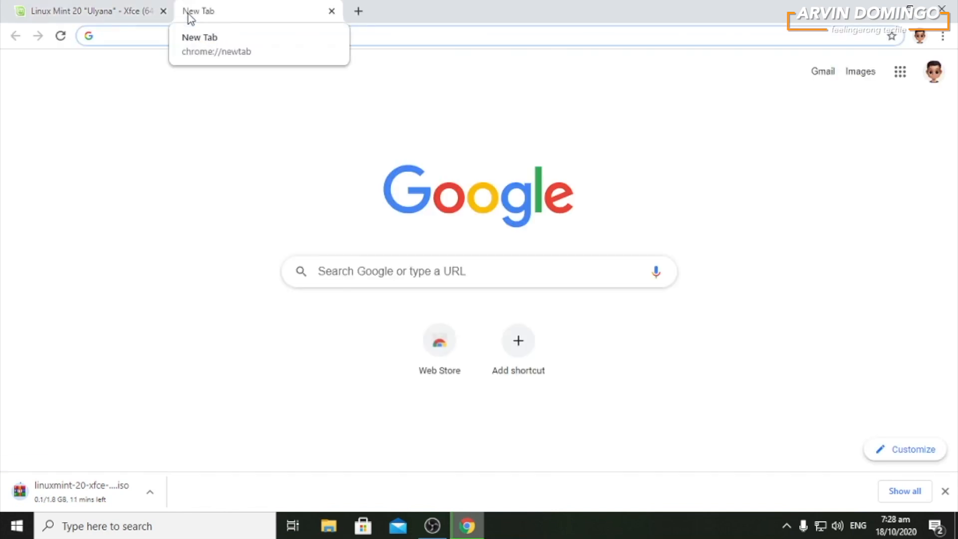
pyautogui.click(158, 39)
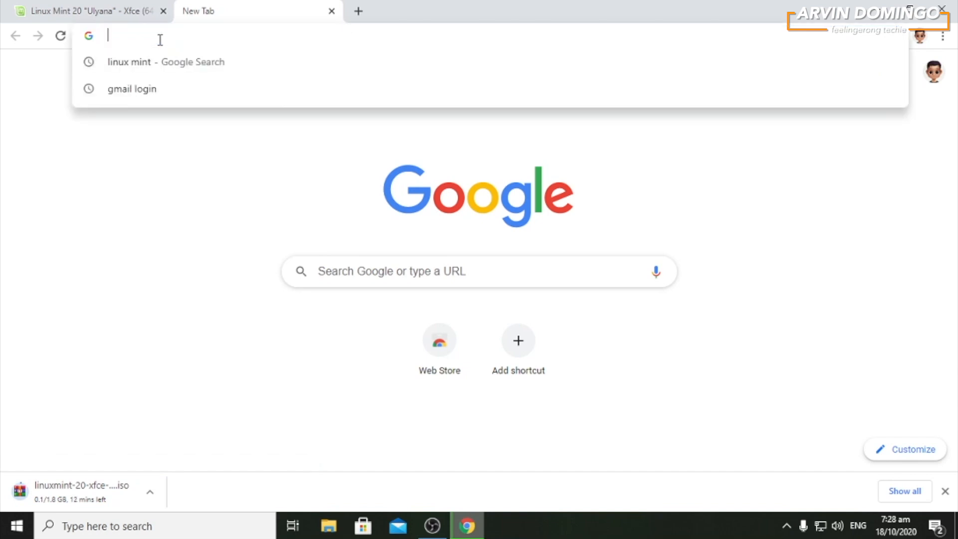
pyautogui.write('belenaetcher')
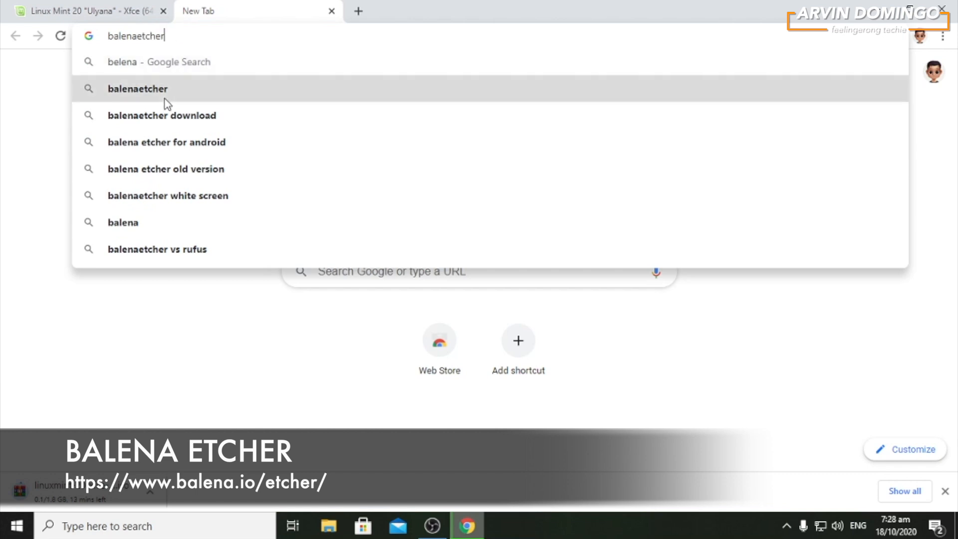
pyautogui.click(165, 92)
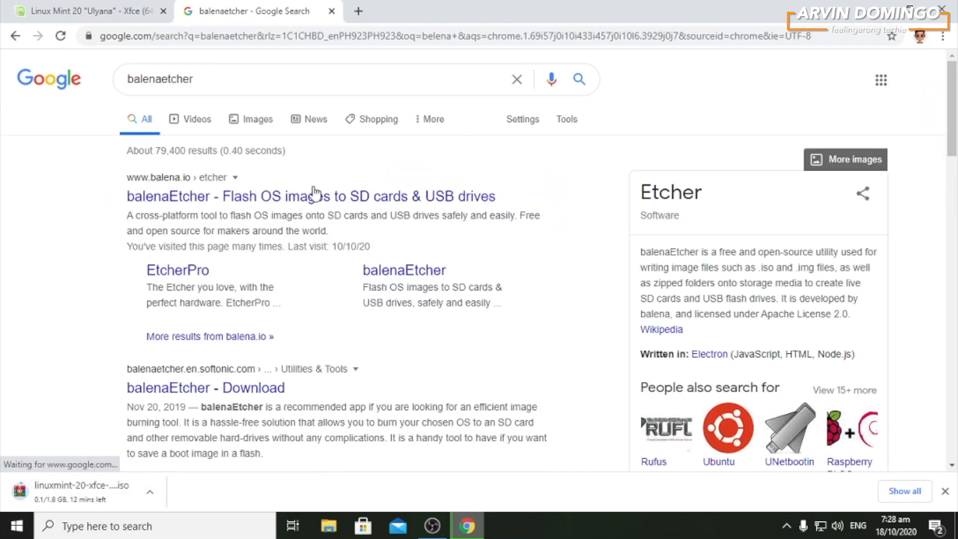
pyautogui.click(243, 205)
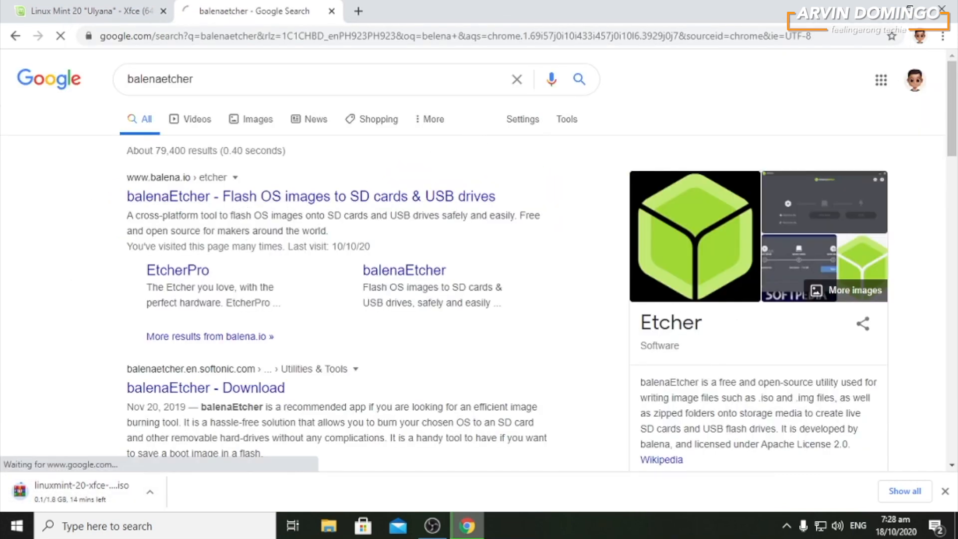
# - Check the alternative Etcher download versions and download the installer for Windows (x86|x64)
pyautogui.scroll(-3, 85, 322)
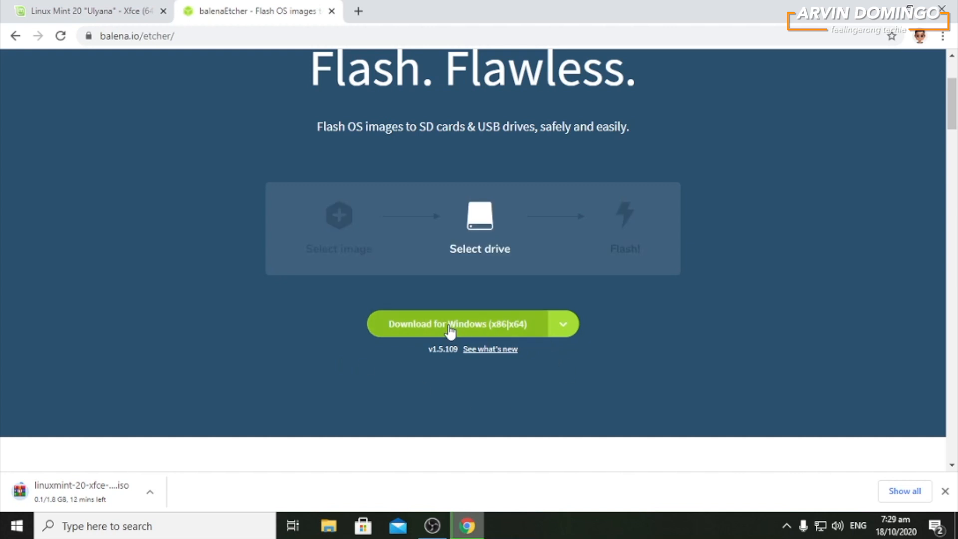
pyautogui.click(564, 332)
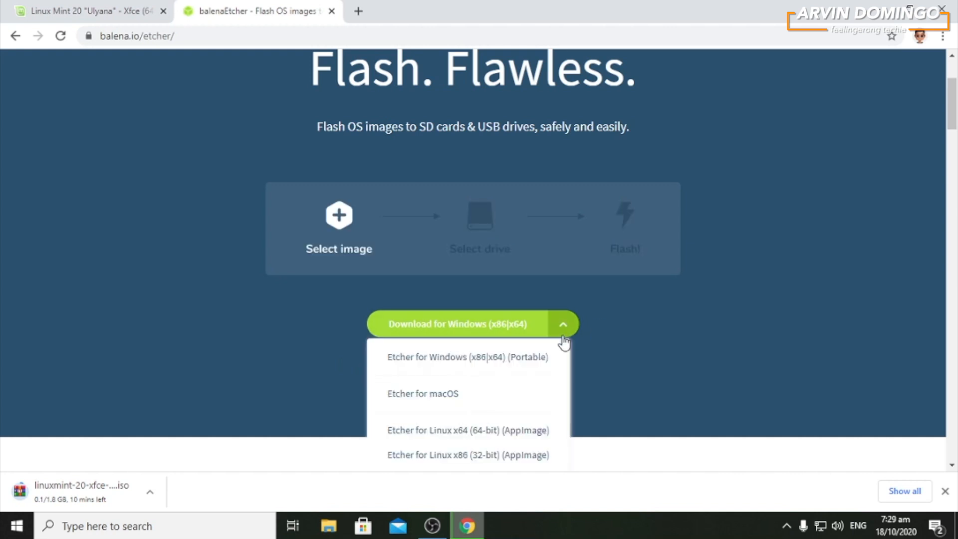
pyautogui.click(703, 374)
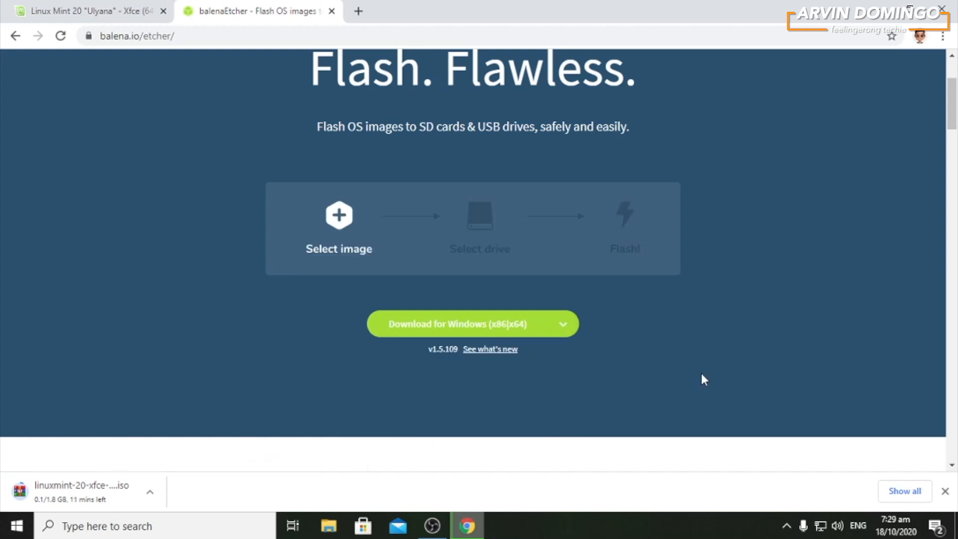
pyautogui.click(493, 331)
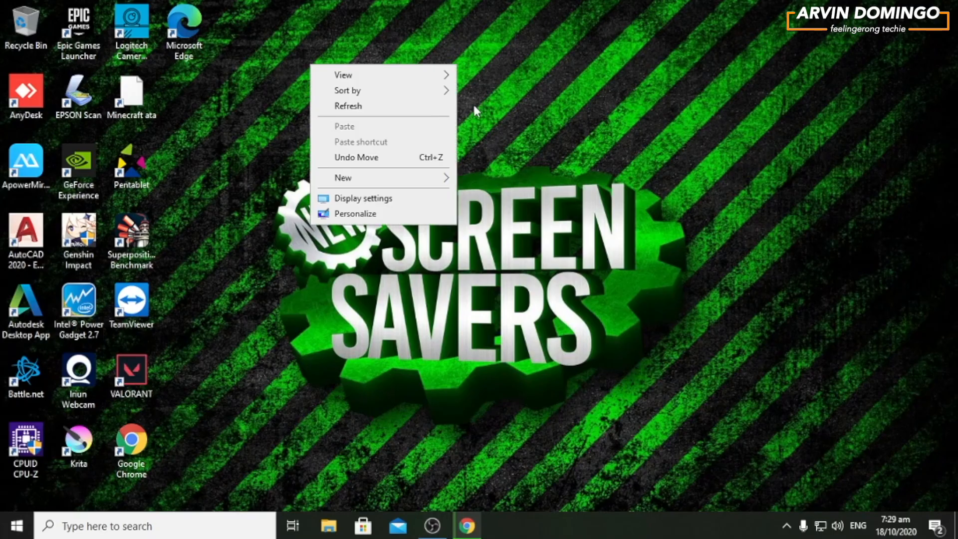
pyautogui.click(126, 533)
pyautogui.write('bale')
pyautogui.press('BackSpace')
pyautogui.press('BackSpace')
pyautogui.press('BackSpace')
pyautogui.write('ena.io/etcher/')
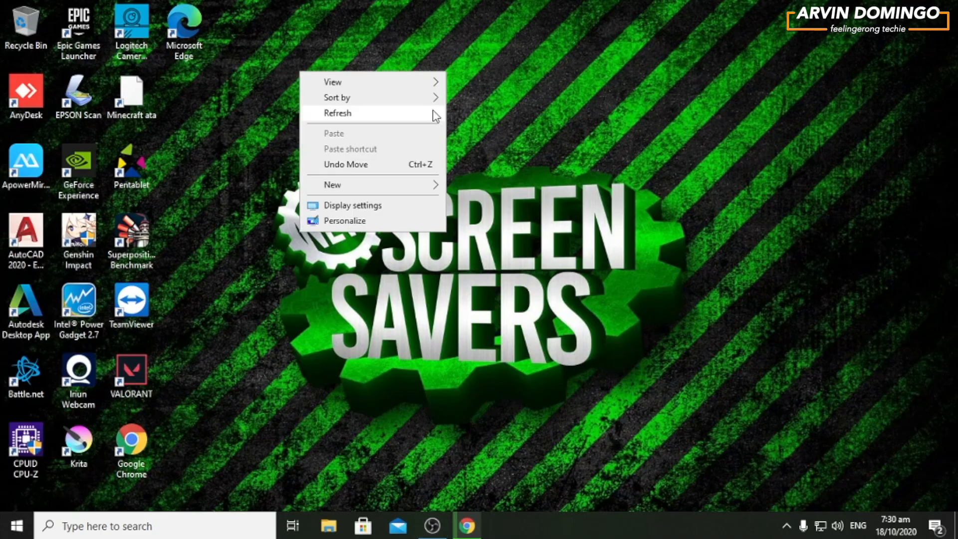
pyautogui.click(398, 221)
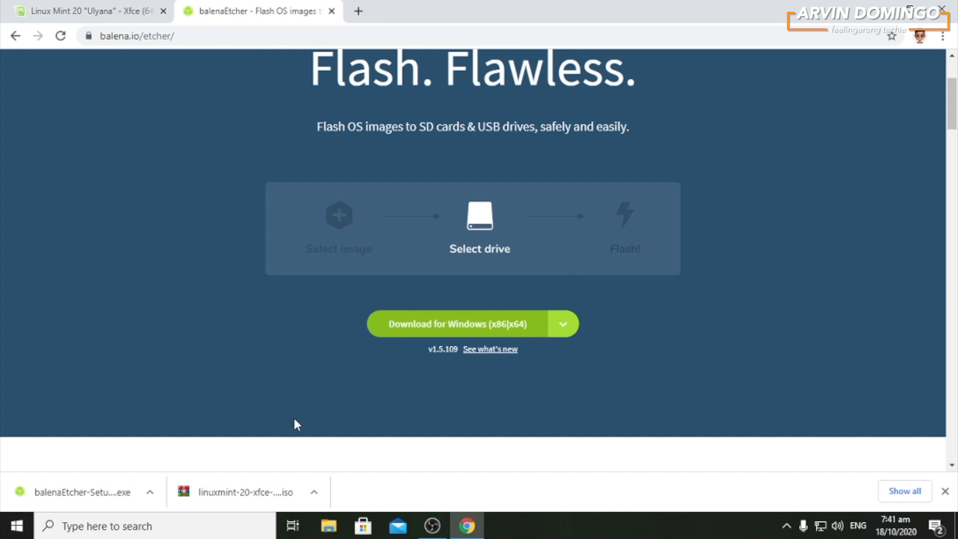
# - Run the downloaded balenaEtcher-Setup-1.5.109 installer from its folder and accept the license agreement to install it
pyautogui.click(155, 490)
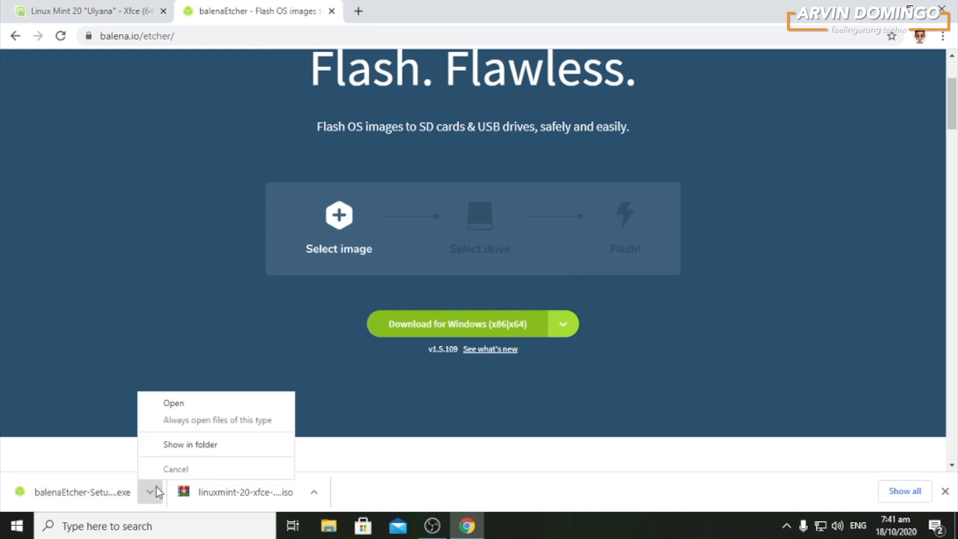
pyautogui.click(242, 450)
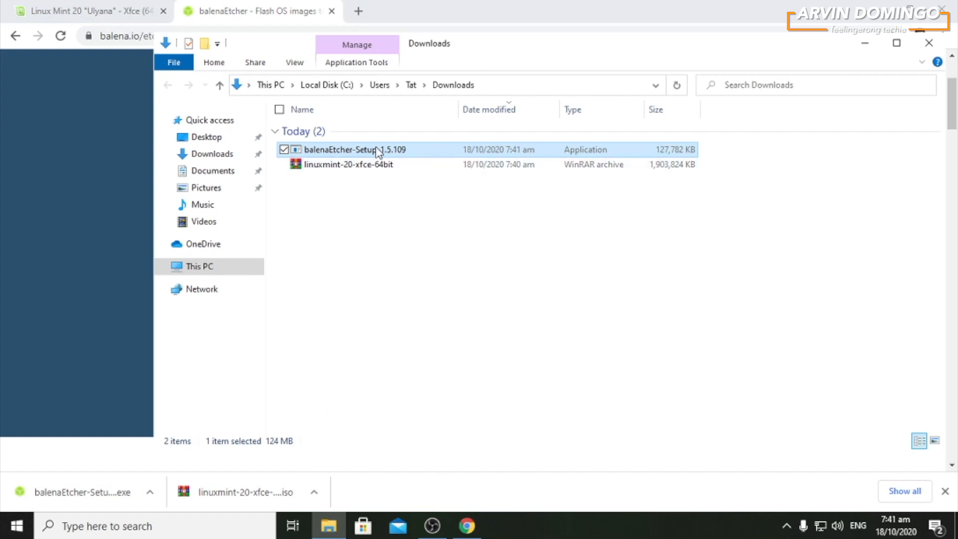
pyautogui.doubleClick(378, 150)
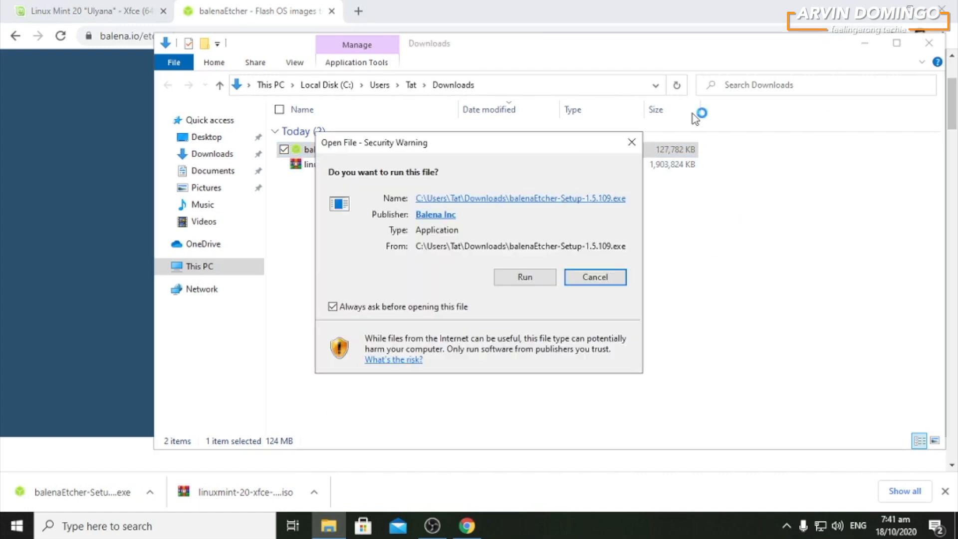
pyautogui.click(533, 282)
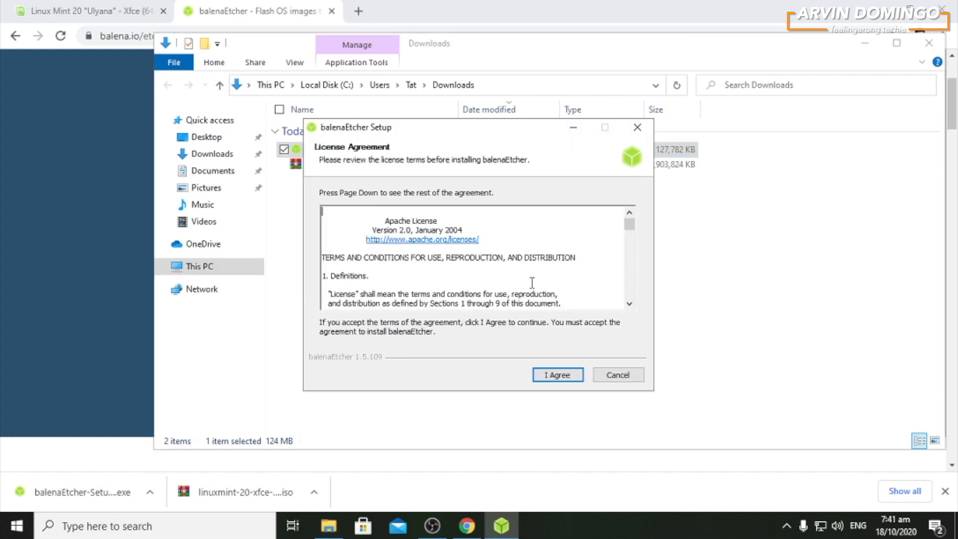
pyautogui.click(572, 375)
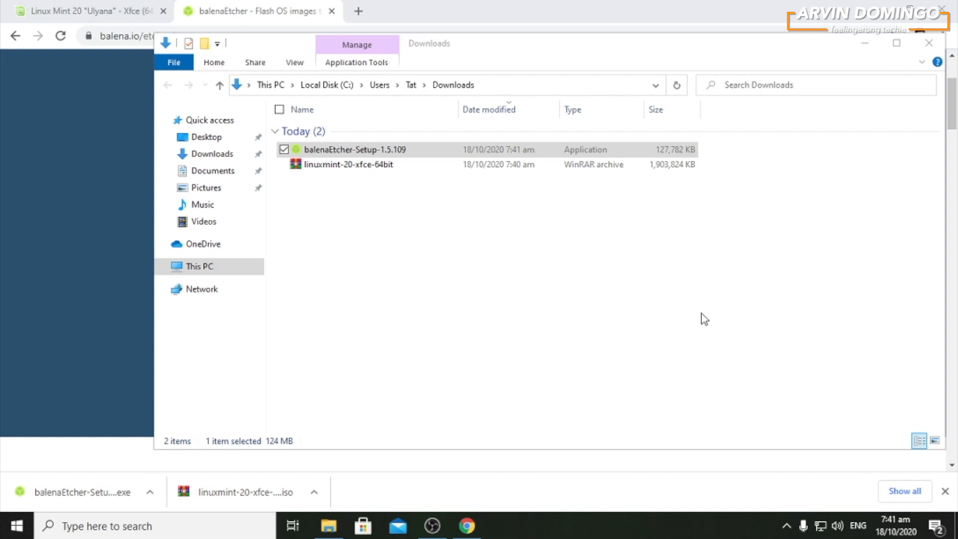
# - Minimize the Downloads folder and browser windows to clear the desktop
pyautogui.click(865, 43)
pyautogui.click(873, 11)
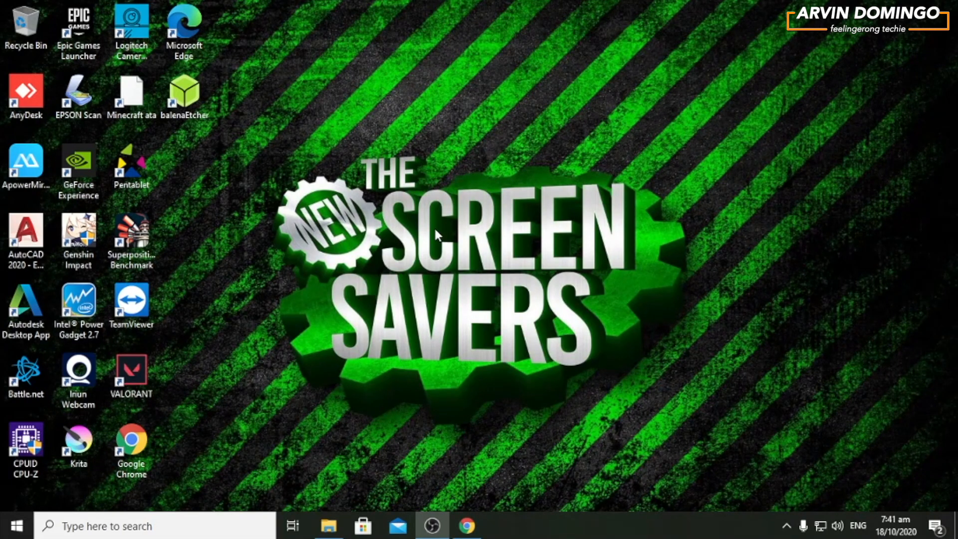
pyautogui.click(328, 526)
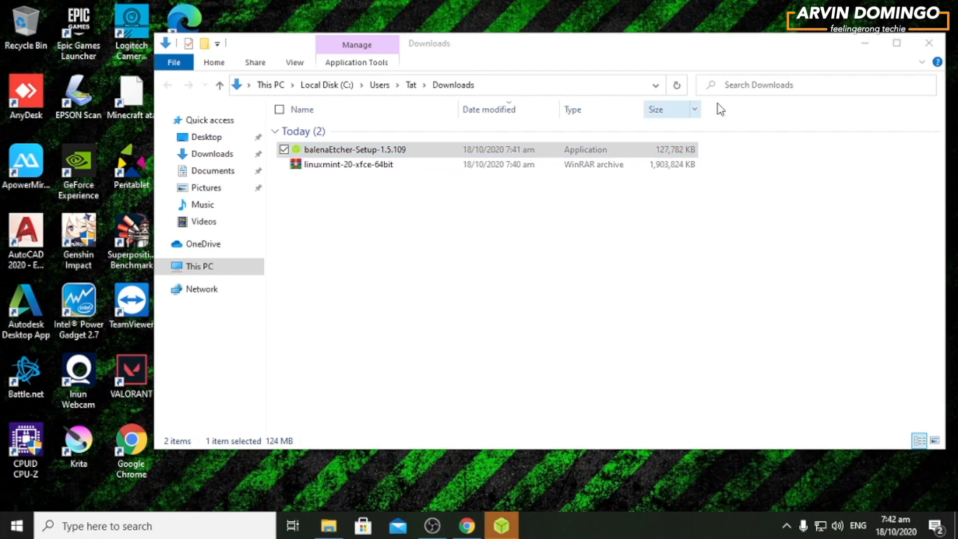
pyautogui.click(865, 49)
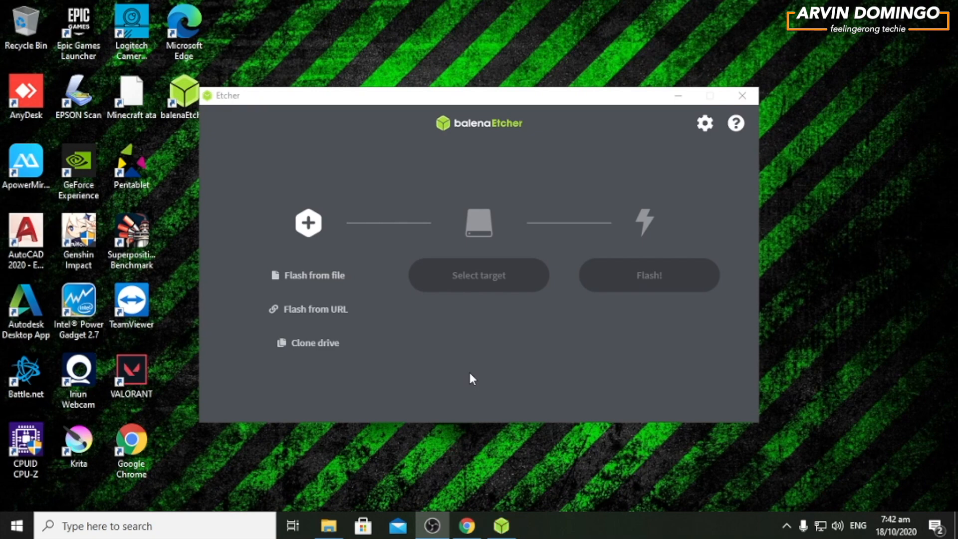
# - Close the USB Drive (E:) folder window and the Etcher window
pyautogui.moveTo(272, 91); pyautogui.dragTo(333, 70)
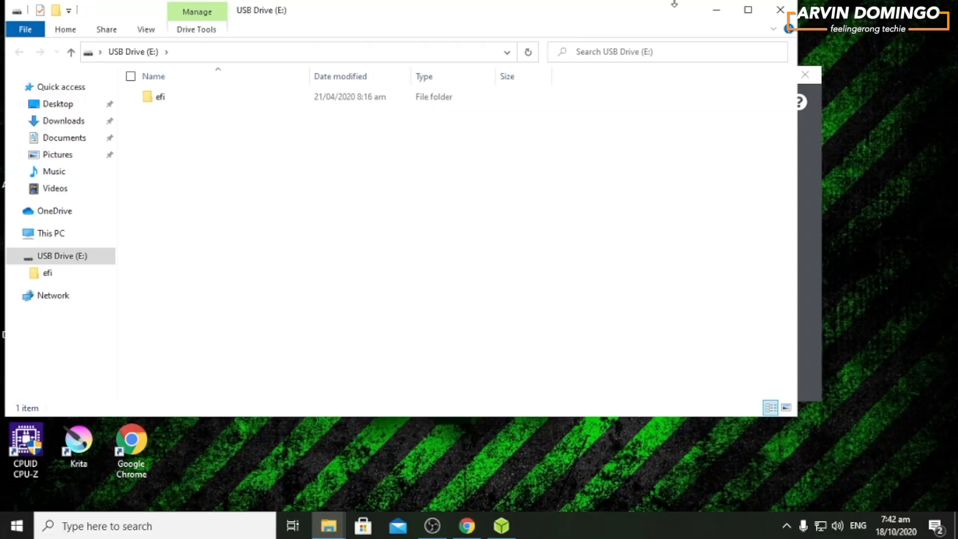
pyautogui.click(781, 10)
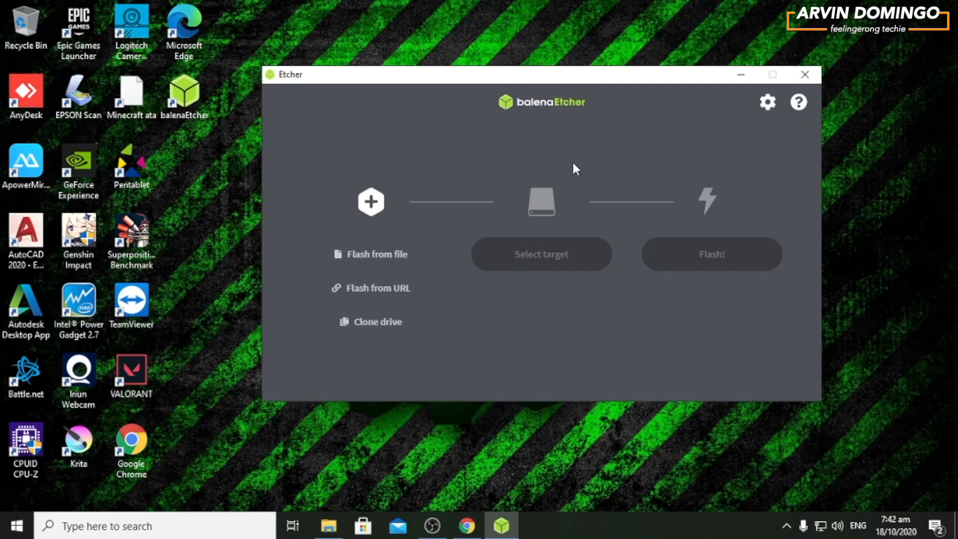
pyautogui.click(803, 72)
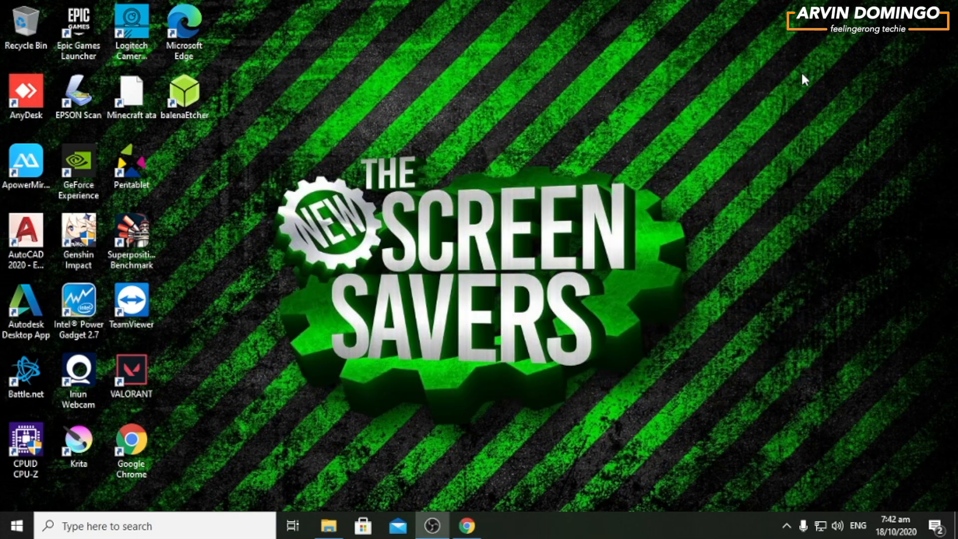
# - Launch balenaEtcher from its desktop shortcut and move its window higher on the desktop
pyautogui.doubleClick(199, 93)
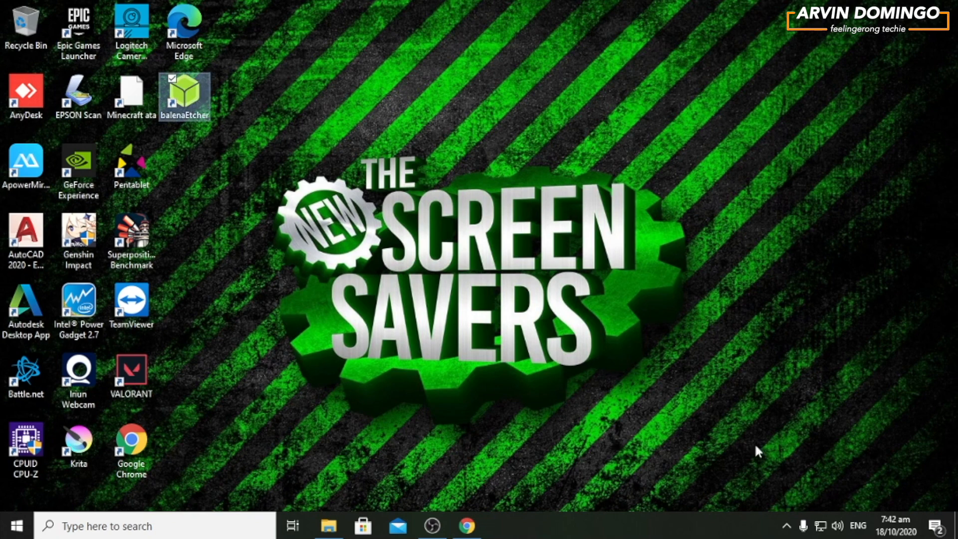
pyautogui.click(787, 525)
pyautogui.click(756, 474)
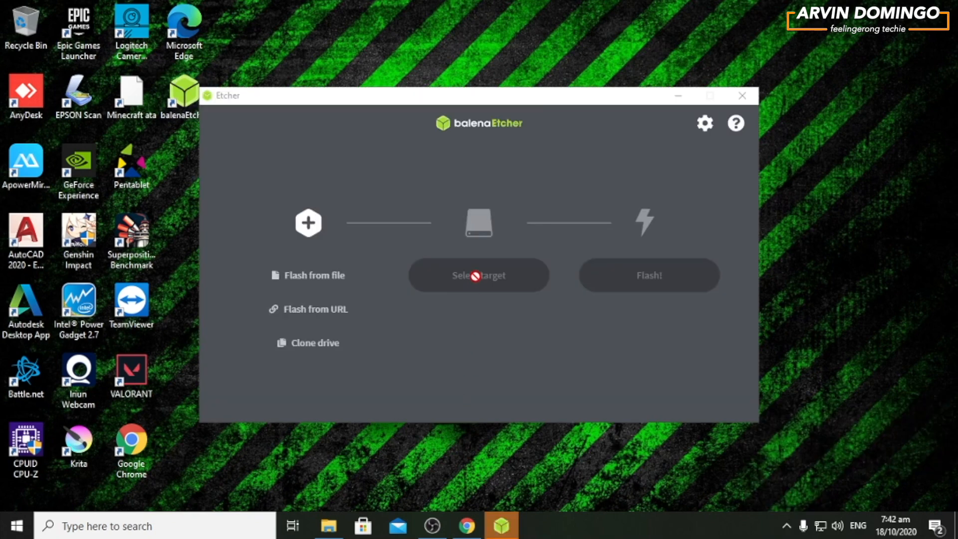
pyautogui.moveTo(508, 89); pyautogui.dragTo(512, 44)
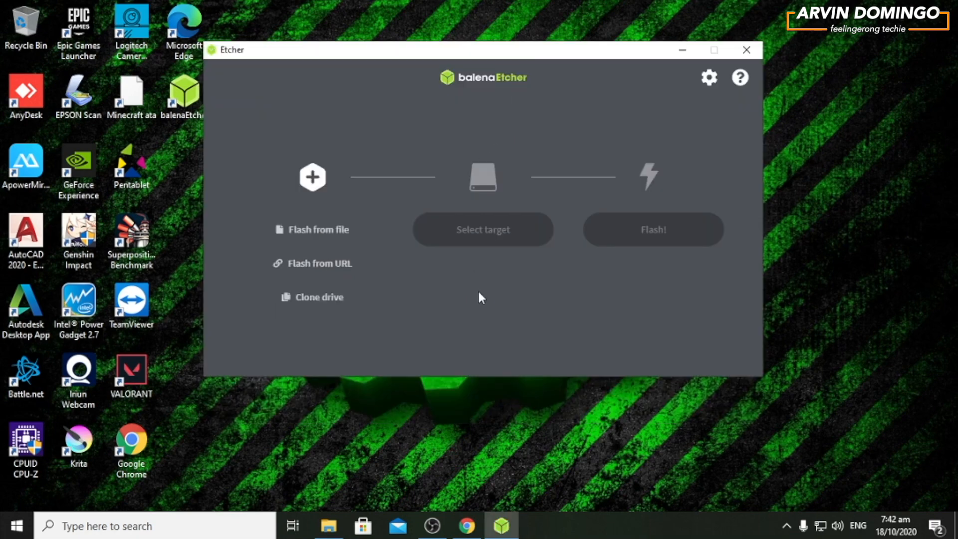
# - Load the linuxmint-20-xfce-64bit image from the Downloads folder as the file to flash
pyautogui.click(334, 238)
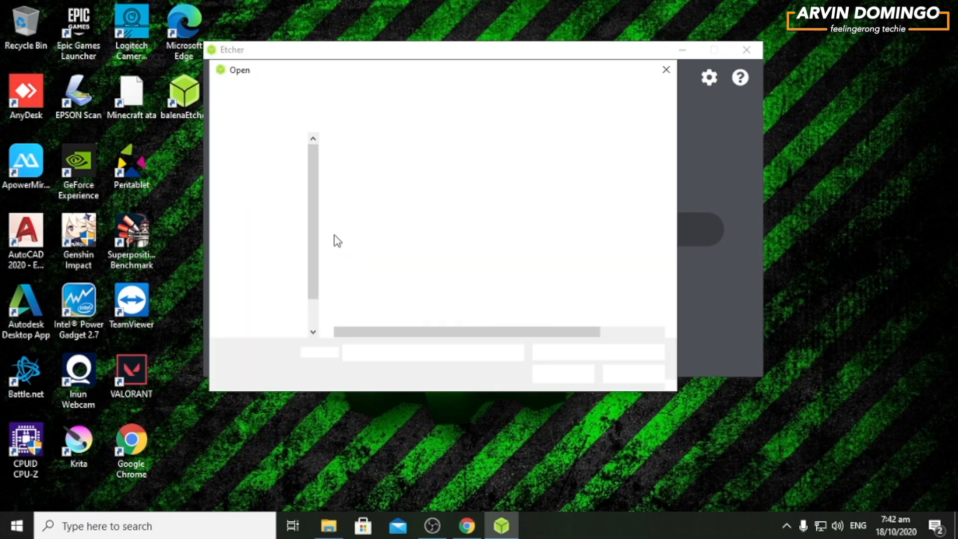
pyautogui.click(270, 185)
pyautogui.click(363, 183)
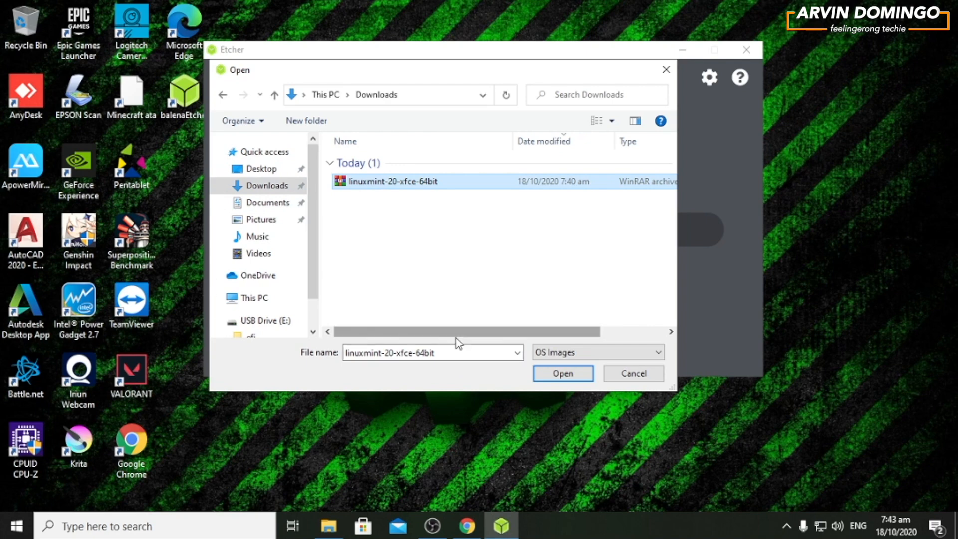
pyautogui.click(553, 375)
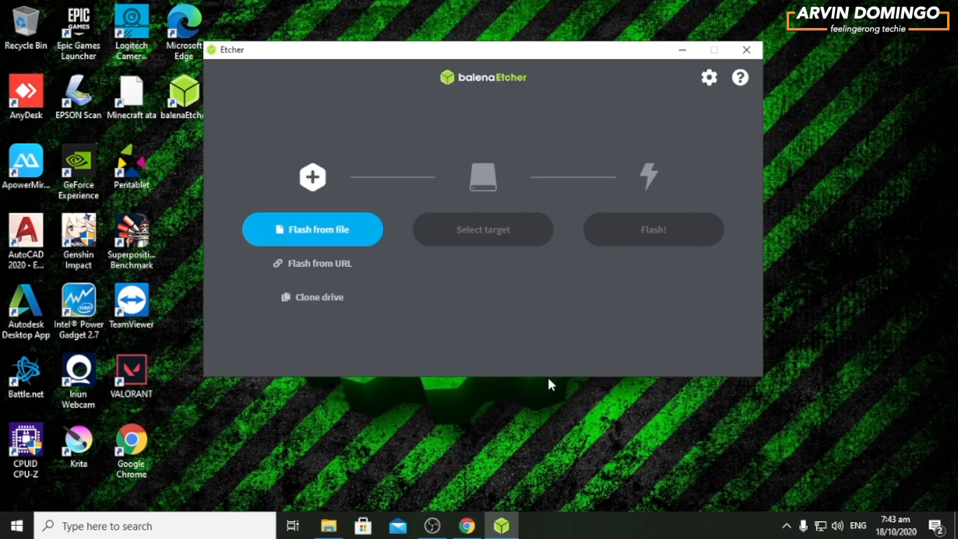
# - Choose the 7.74 GB Imation Classic USB Device (E:\) as the flash target
pyautogui.click(487, 242)
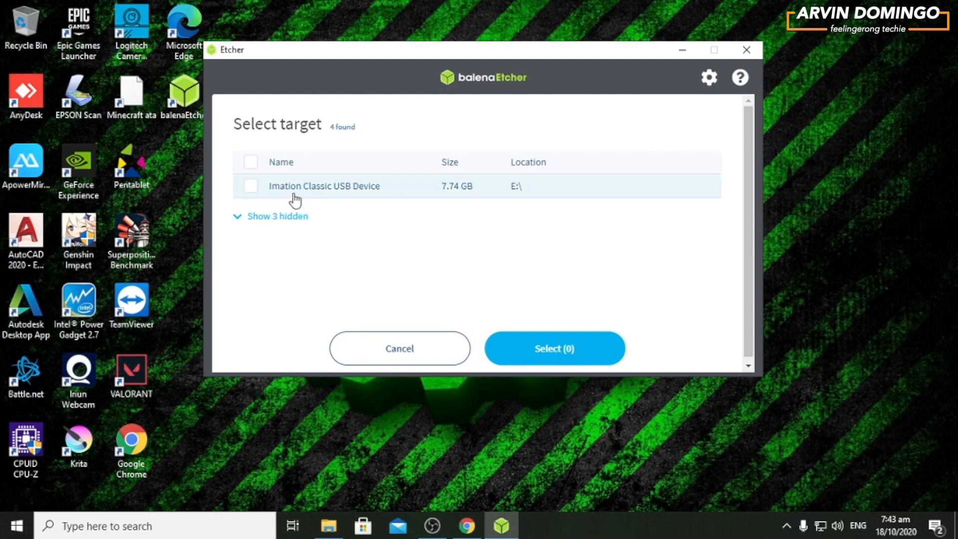
pyautogui.click(258, 188)
pyautogui.click(608, 347)
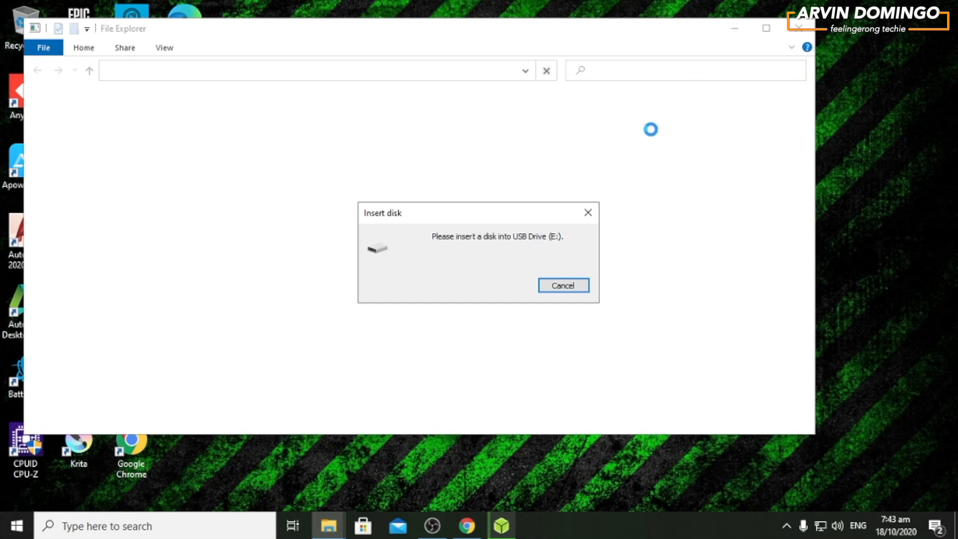
# - Bring the Etcher flashing window to the front and close the empty File Explorer window behind it
pyautogui.click(501, 525)
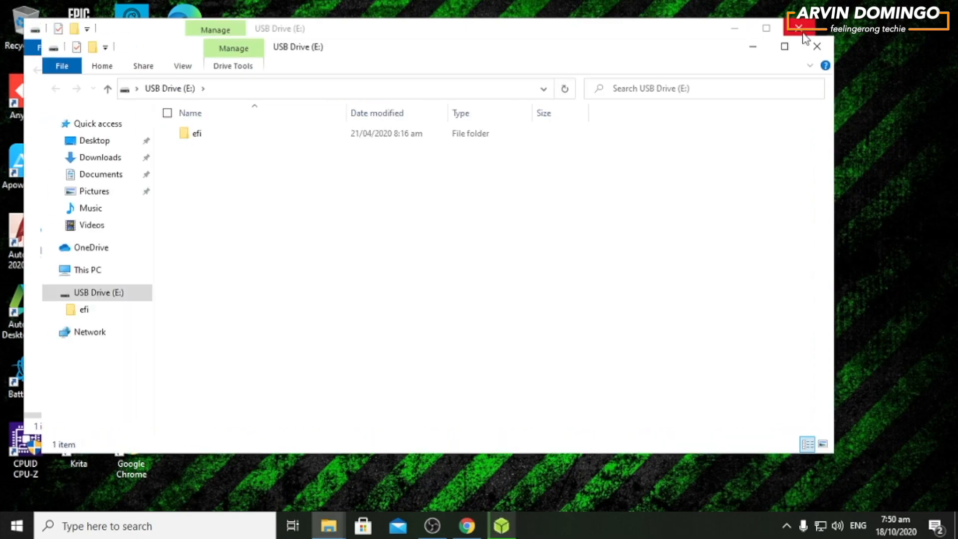
pyautogui.click(799, 28)
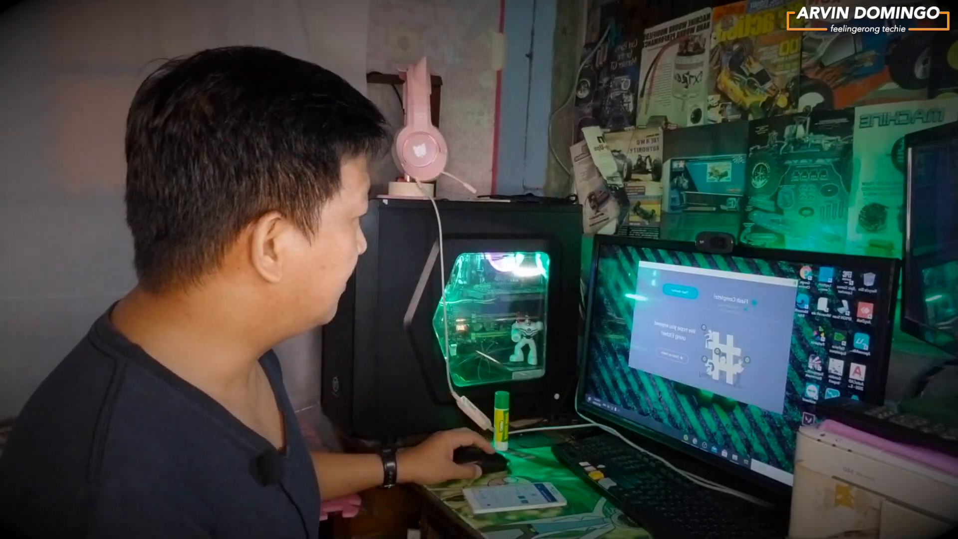
pyautogui.click(642, 265)
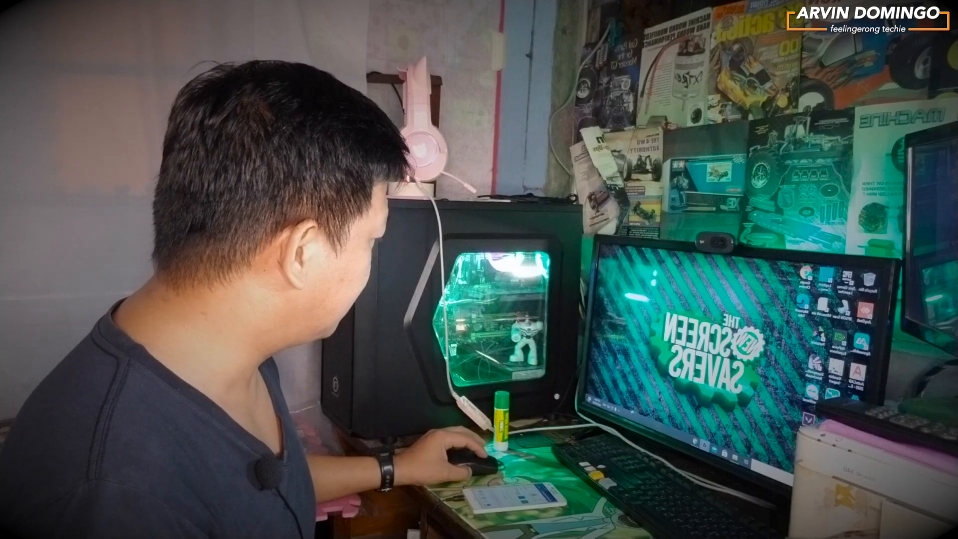
pyautogui.click(620, 412)
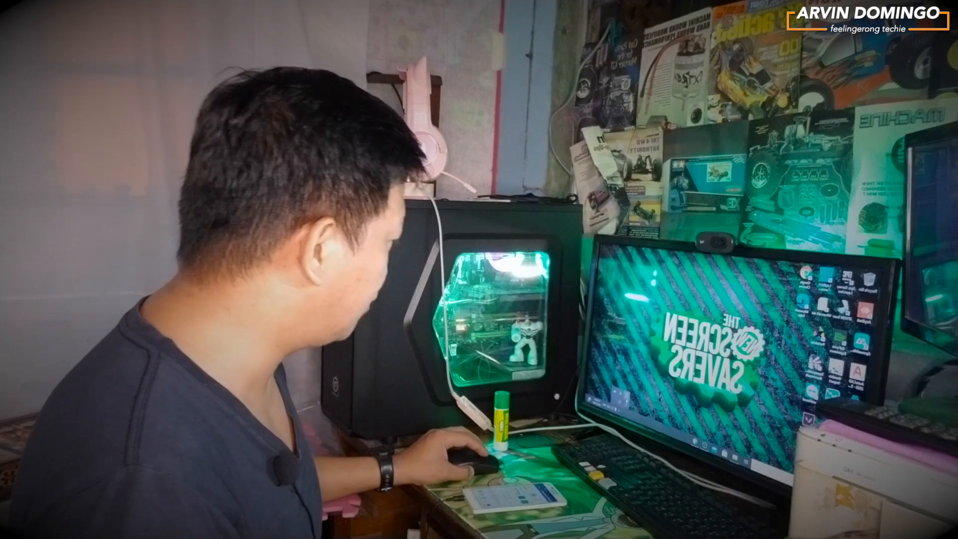
pyautogui.click(626, 402)
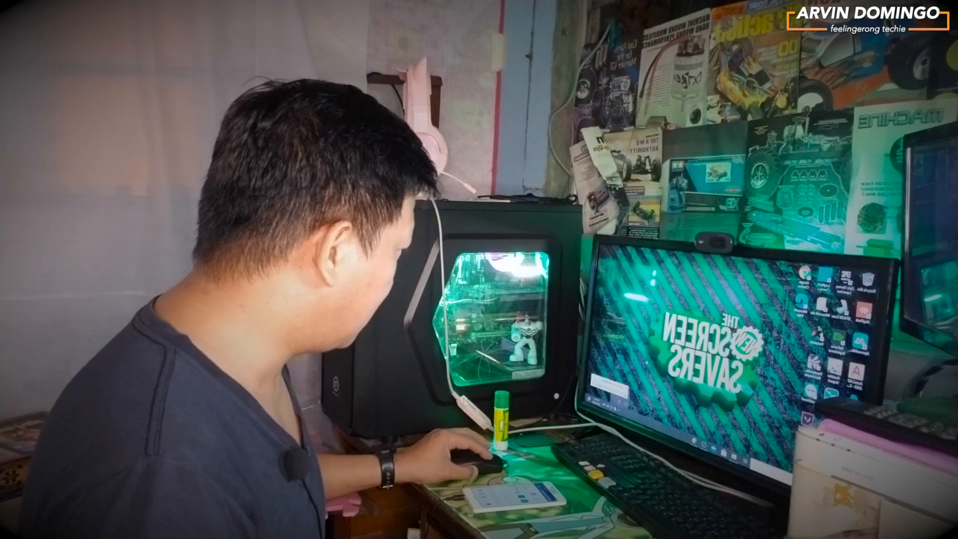
pyautogui.click(609, 389)
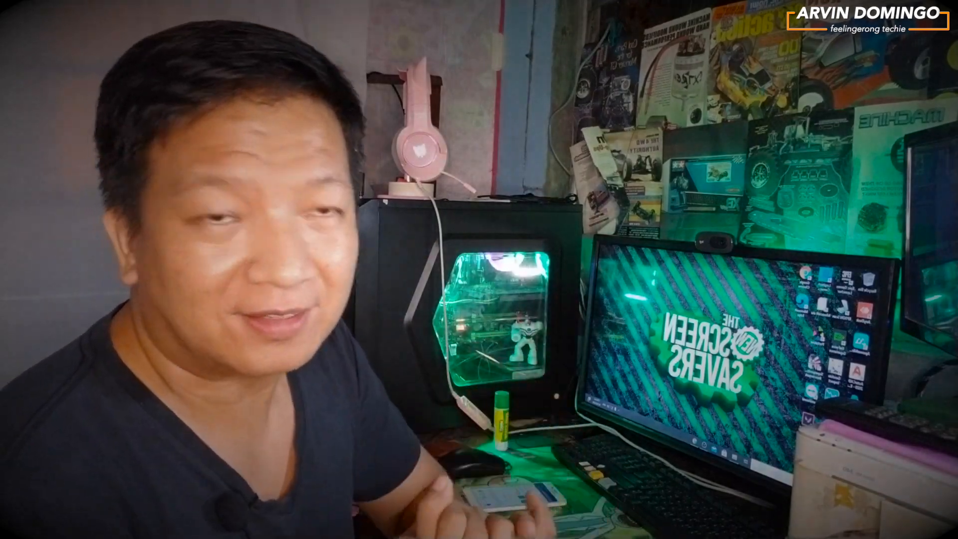